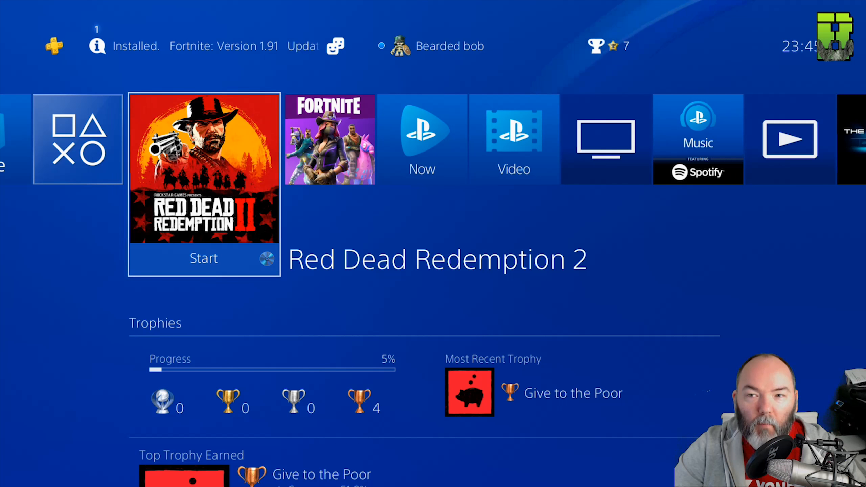
Step: Open the console's network settings and view its connection status to find the PS4's IP address
{"action": "key", "text": "Up"}
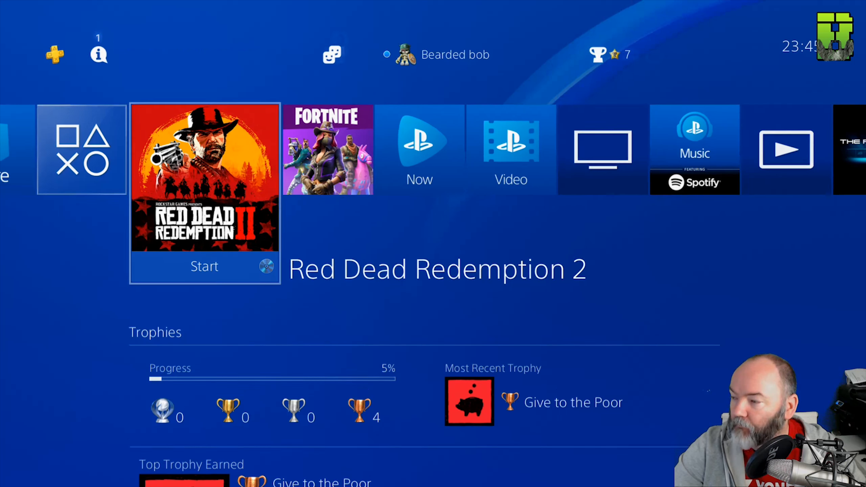
{"action": "key", "text": "Return"}
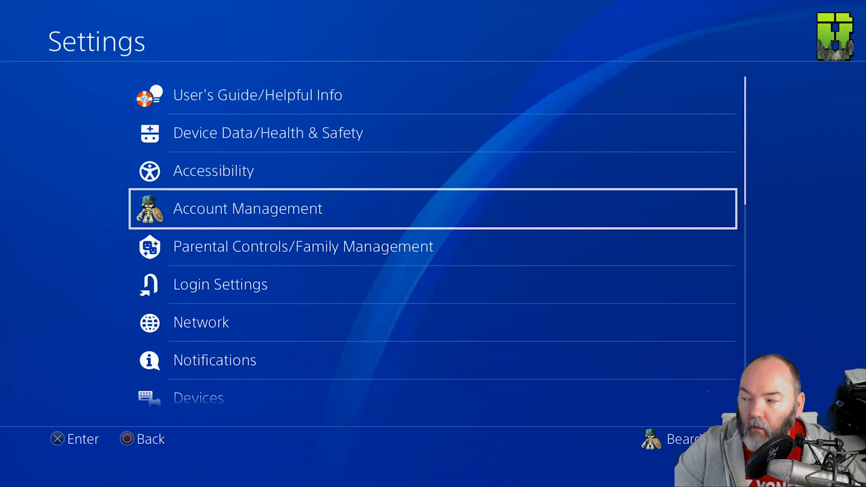
{"action": "key", "text": "Down"}
{"action": "key", "text": "Down"}
{"action": "key", "text": "Down"}
{"action": "key", "text": "Return"}
{"action": "key", "text": "Down"}
{"action": "key", "text": "Down"}
{"action": "key", "text": "Down"}
{"action": "key", "text": "Down"}
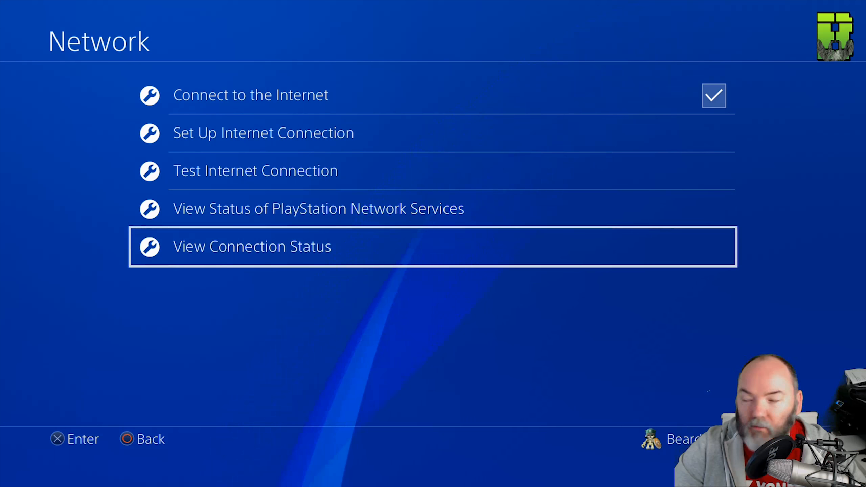
{"action": "key", "text": "Return"}
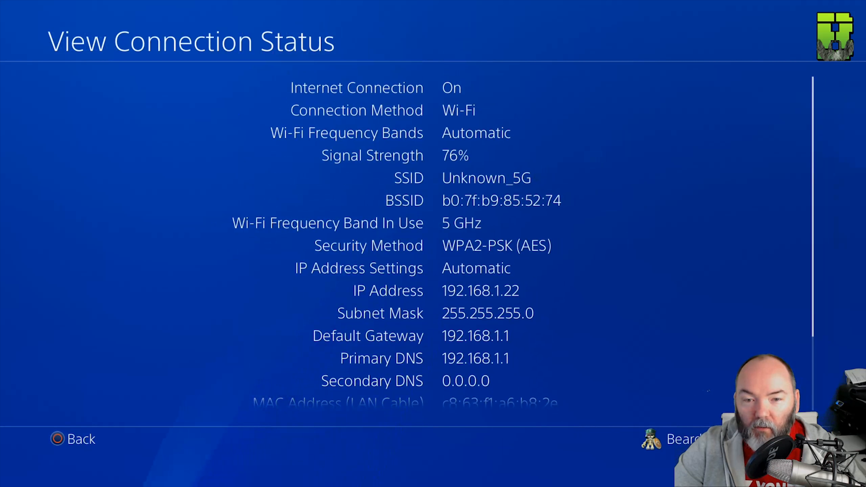
{"action": "key", "text": "Down"}
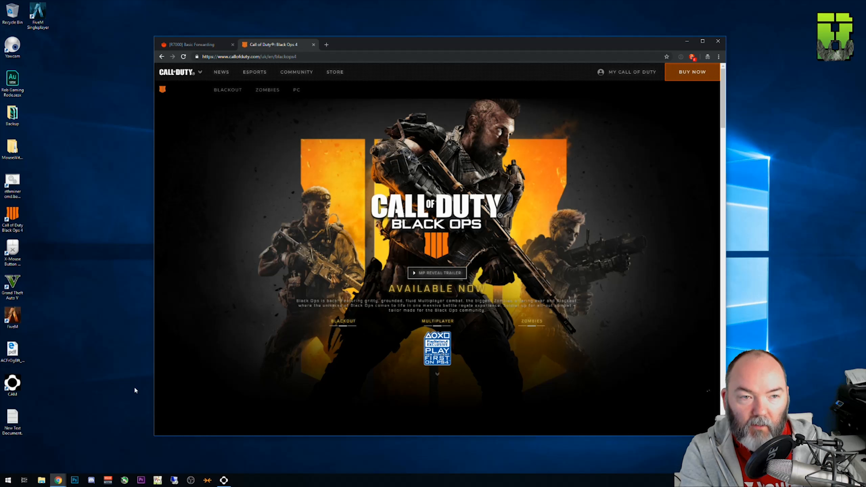
Step: Switch to the Windows PC, open Command Prompt and run ipconfig to list the network configuration
{"action": "key", "text": "super"}
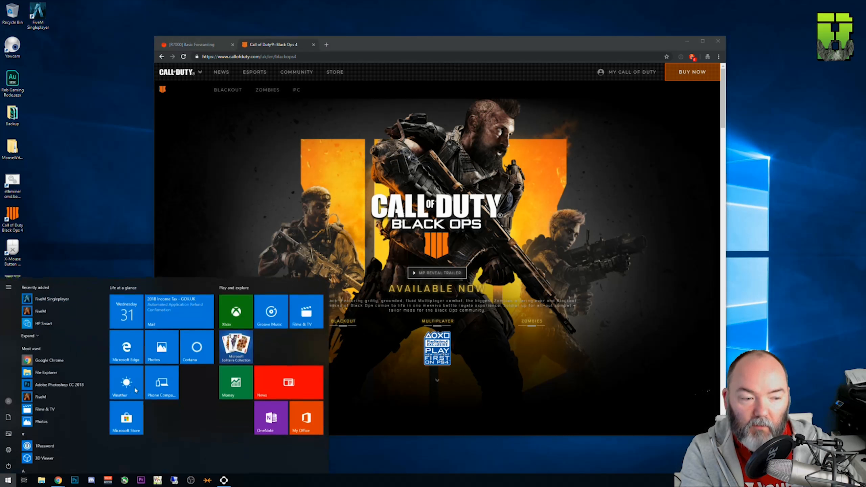
{"action": "type", "text": "cmd"}
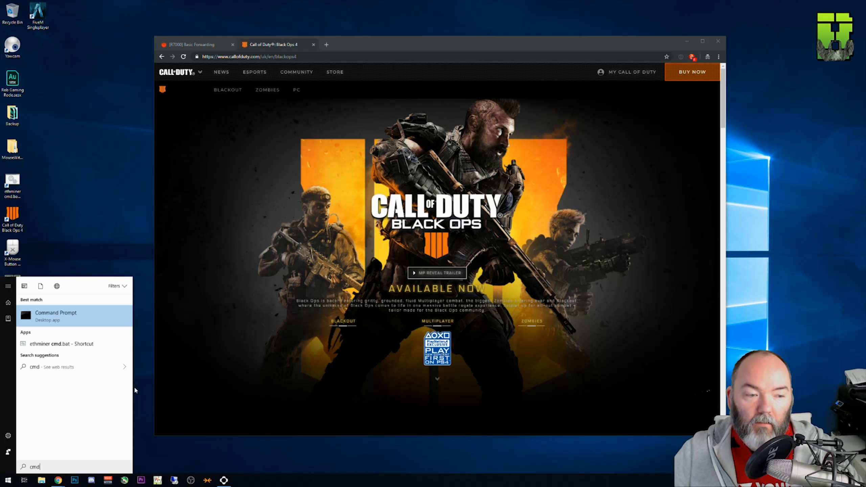
{"action": "left_click", "coordinate": [87, 322]}
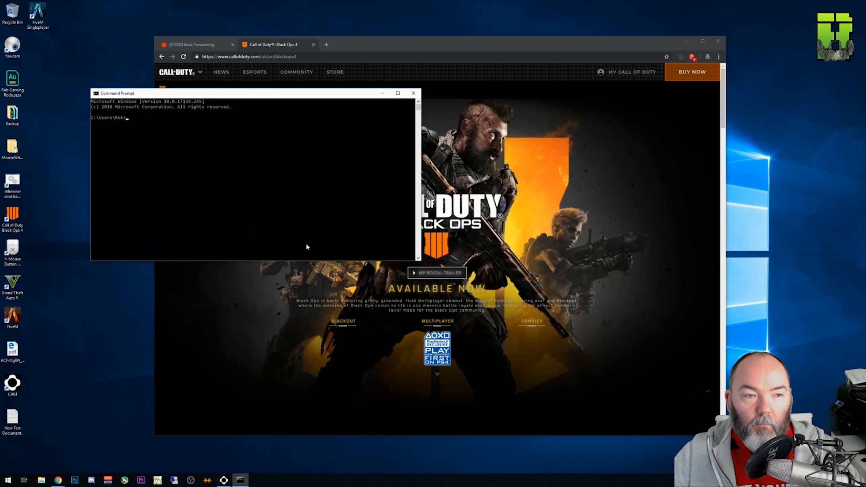
{"action": "type", "text": "ipconfig"}
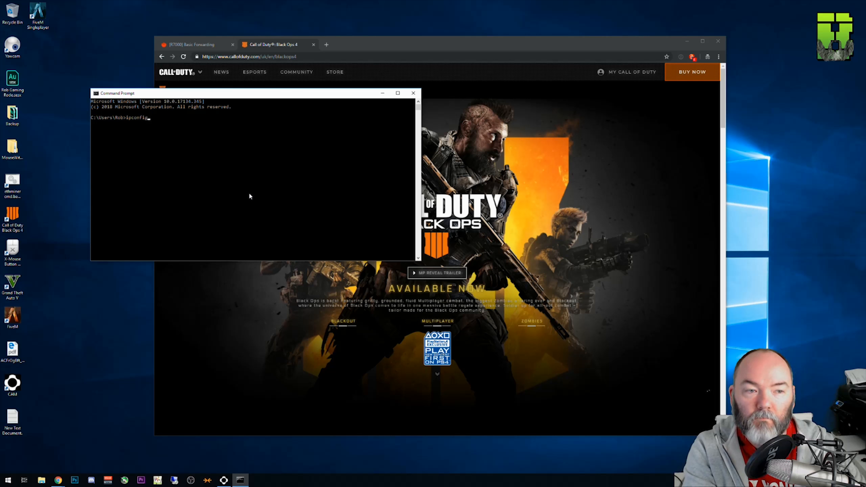
{"action": "key", "text": "Return"}
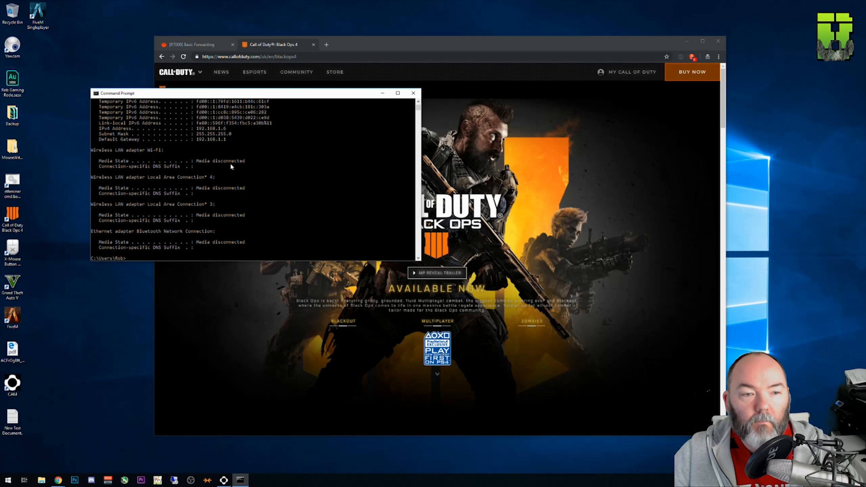
Step: Highlight the default gateway label and address in the ipconfig output and close Command Prompt
{"action": "left_click_drag", "start_coordinate": [100, 140], "coordinate": [115, 141]}
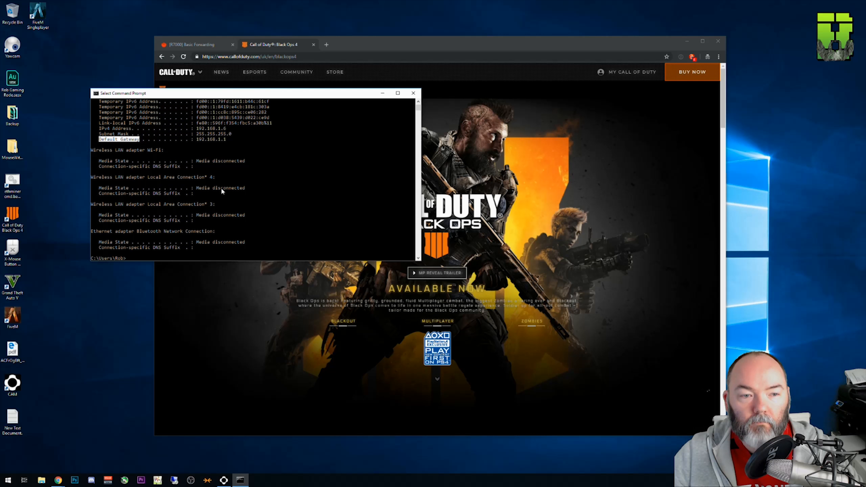
{"action": "left_click_drag", "start_coordinate": [227, 143], "coordinate": [203, 143]}
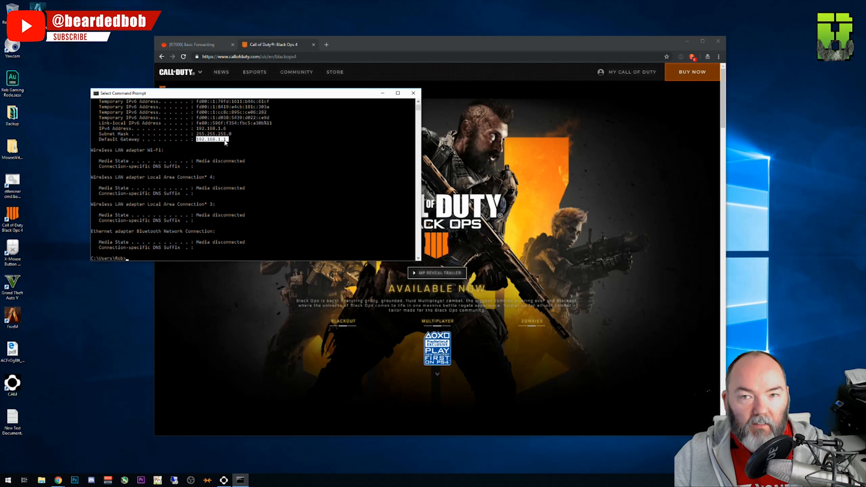
{"action": "left_click", "coordinate": [220, 140]}
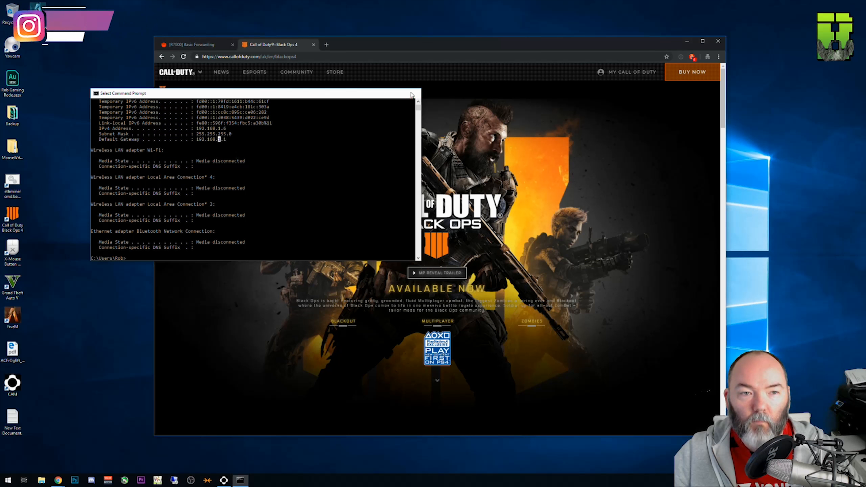
{"action": "left_click", "coordinate": [414, 94]}
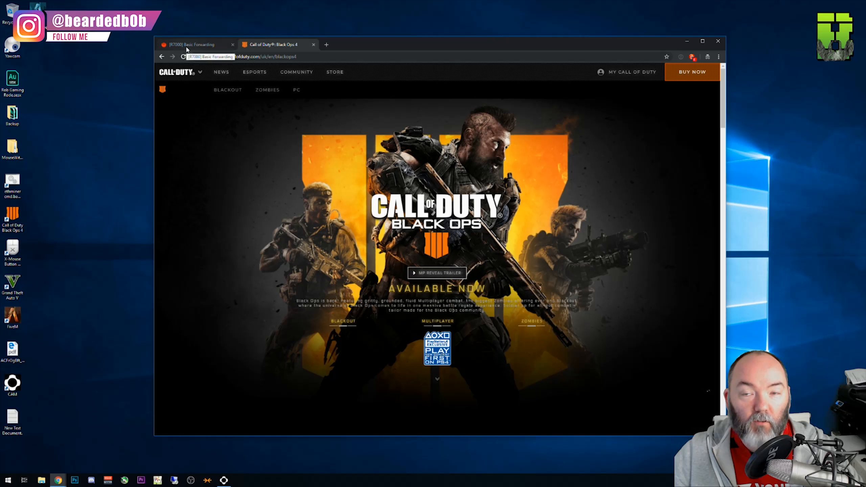
Step: From the router's device list, add a static DHCP entry for 192.168.1.22 with the hostname PS4
{"action": "left_click", "coordinate": [187, 47]}
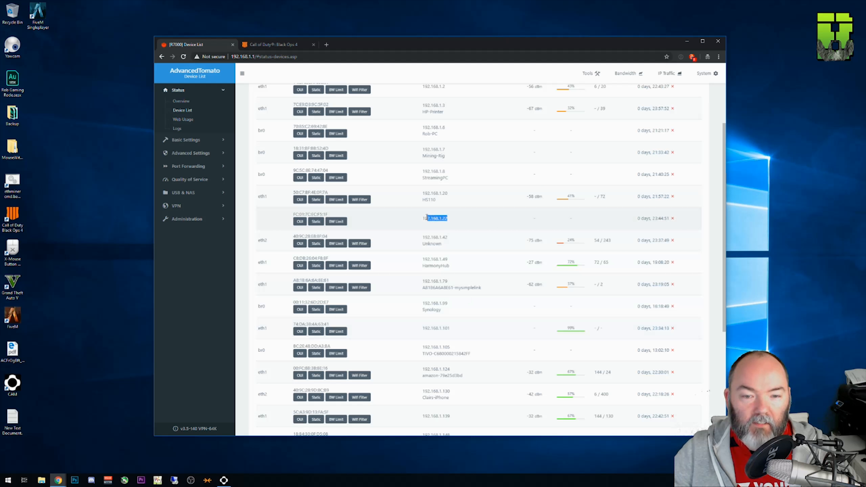
{"action": "left_click", "coordinate": [316, 221]}
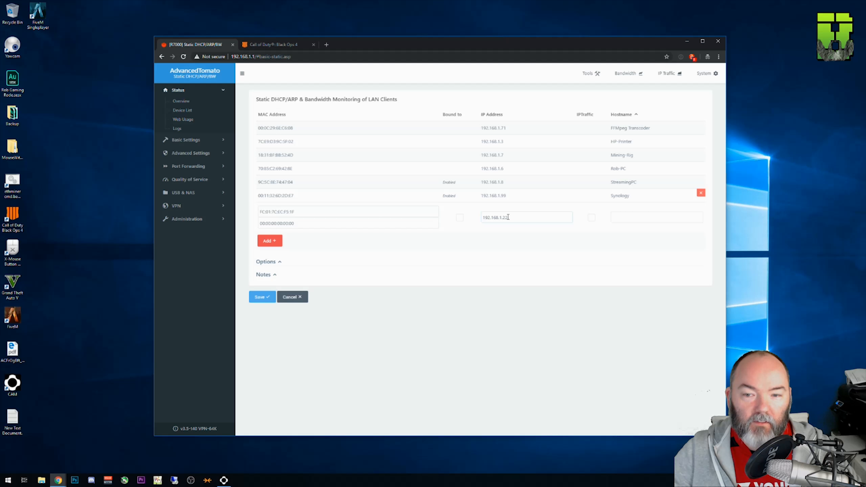
{"action": "left_click", "coordinate": [635, 218]}
{"action": "type", "text": "PS4"}
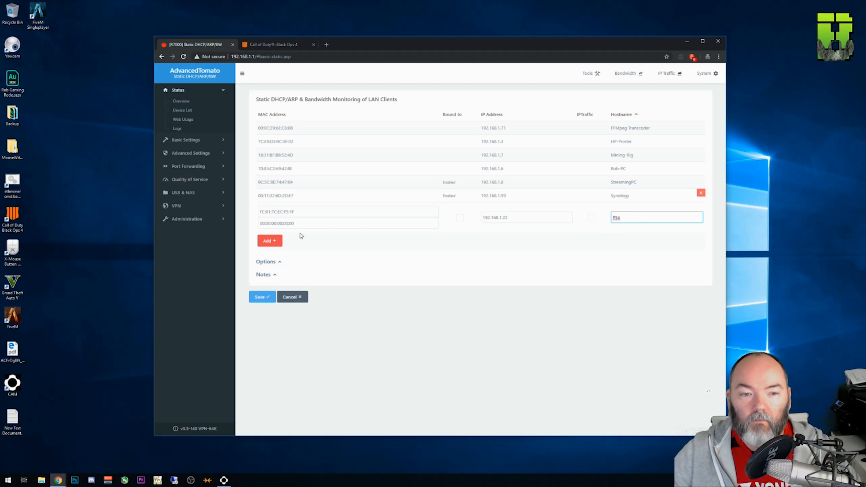
{"action": "left_click", "coordinate": [266, 242]}
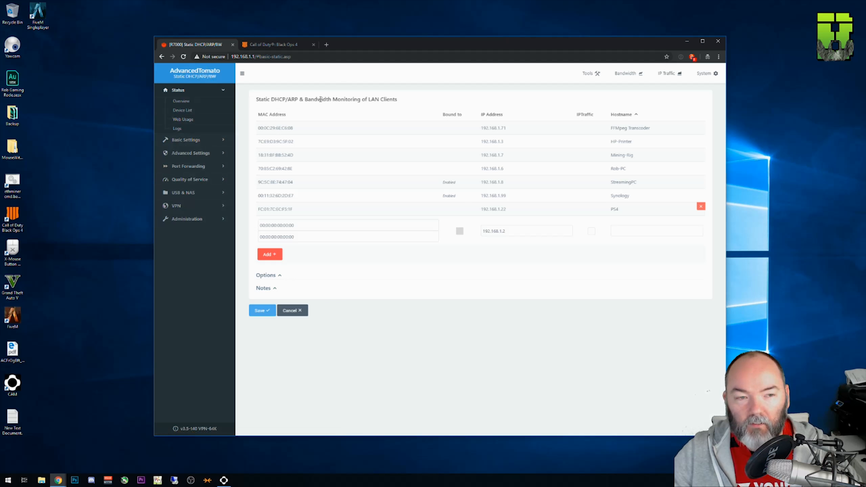
Step: In the router's basic port forwarding, fill in a new TCP rule with external and internal port 1935
{"action": "left_click", "coordinate": [204, 168]}
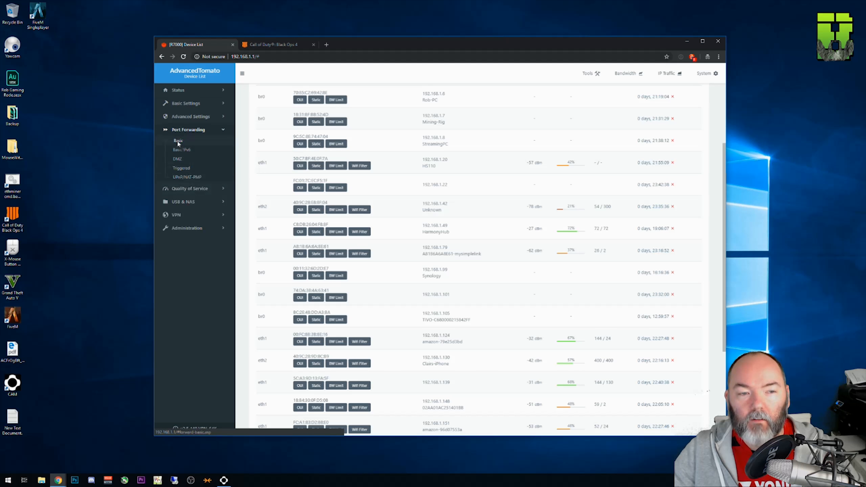
{"action": "left_click", "coordinate": [177, 141]}
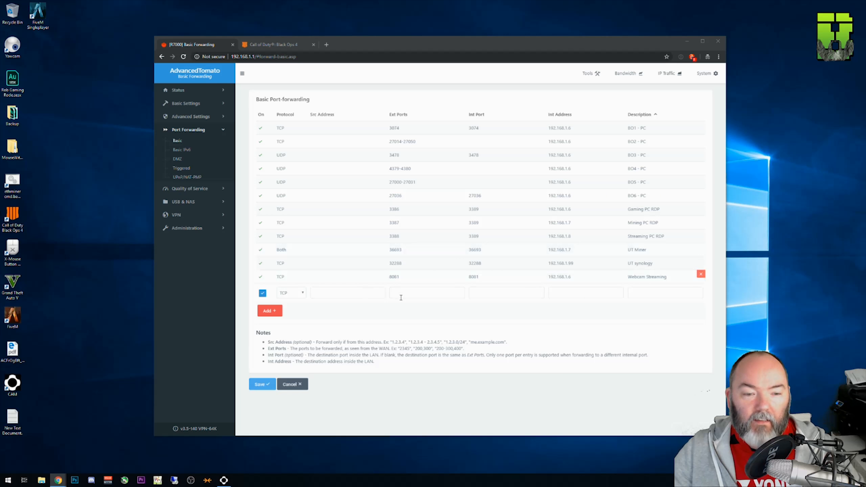
{"action": "left_click", "coordinate": [298, 296]}
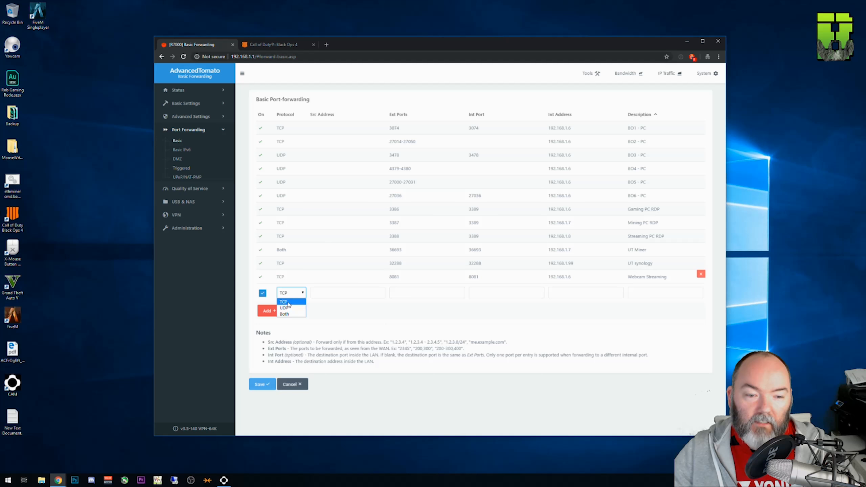
{"action": "left_click", "coordinate": [289, 302]}
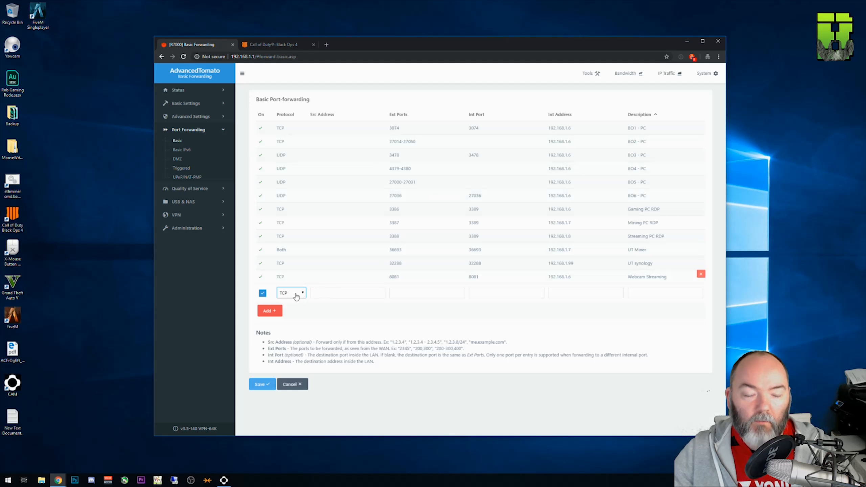
{"action": "left_click", "coordinate": [349, 292]}
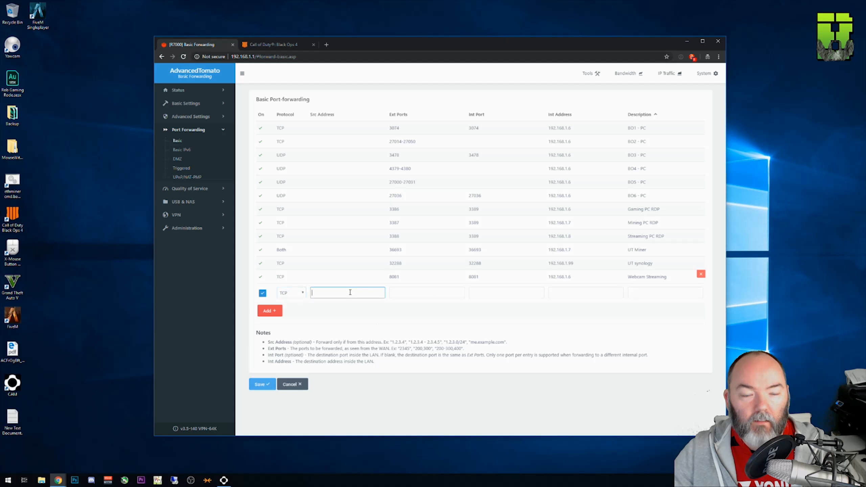
{"action": "left_click", "coordinate": [414, 294]}
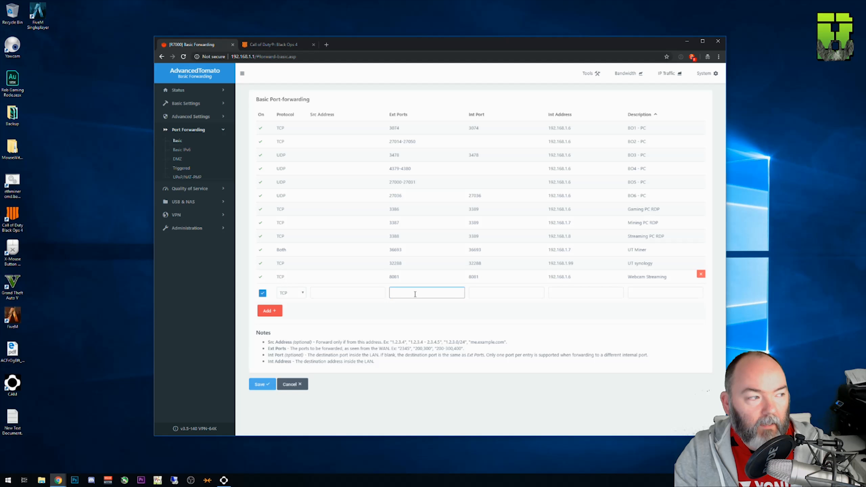
{"action": "type", "text": "1935"}
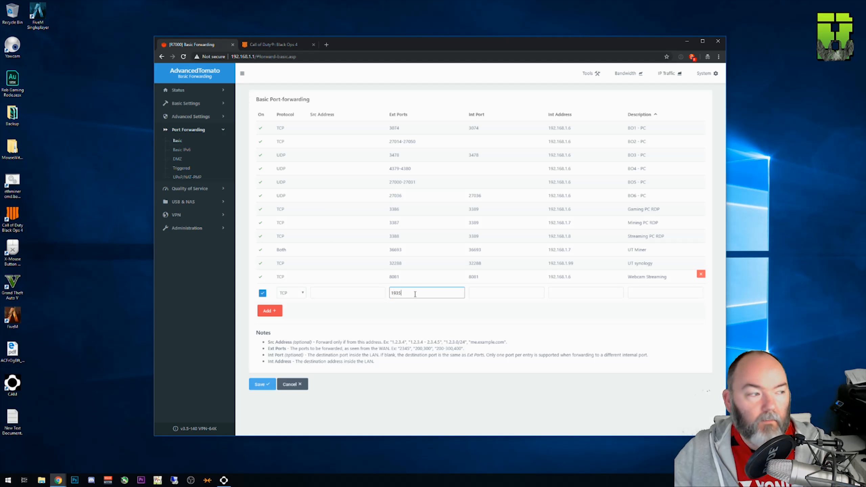
{"action": "left_click", "coordinate": [500, 294]}
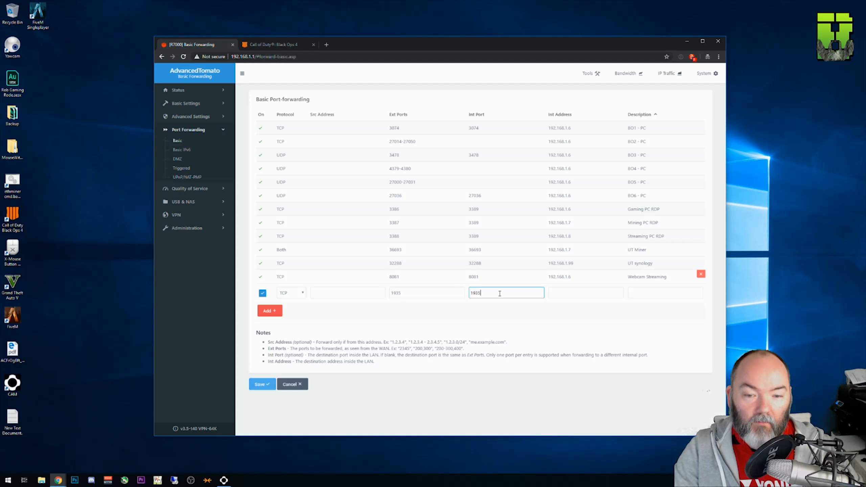
Step: Set the rule's internal address to 192.168.1.22 and description to "BO1 - PS4", and add it to the list
{"action": "left_click", "coordinate": [559, 291]}
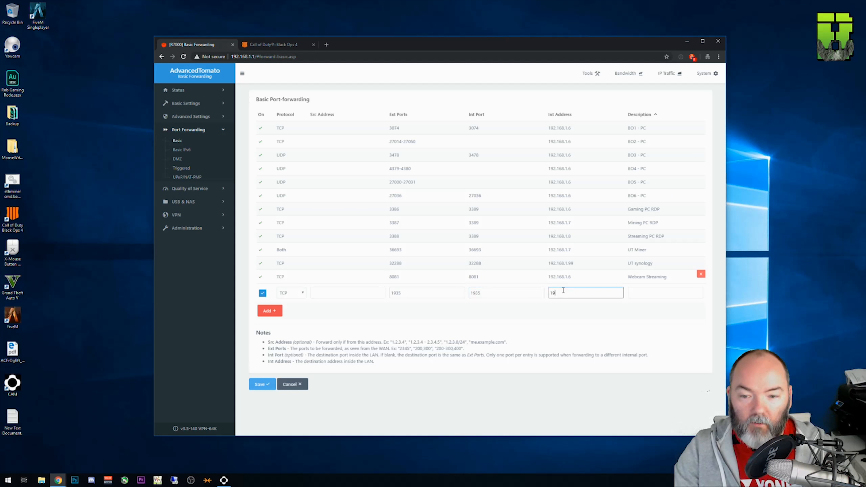
{"action": "type", "text": "192.168.1.252"}
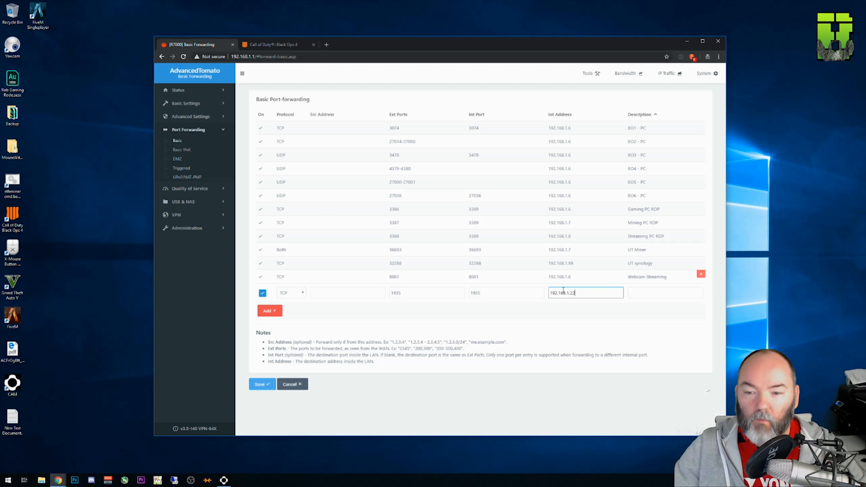
{"action": "left_click", "coordinate": [678, 293]}
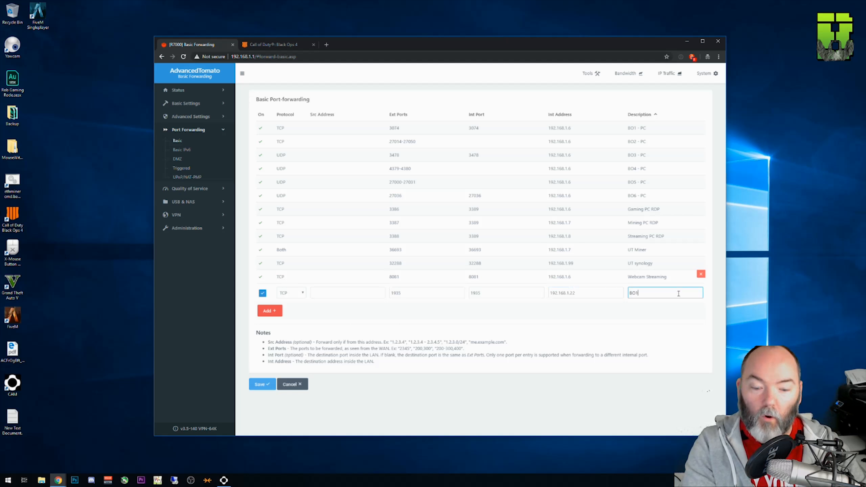
{"action": "type", "text": "BO1 - PS4"}
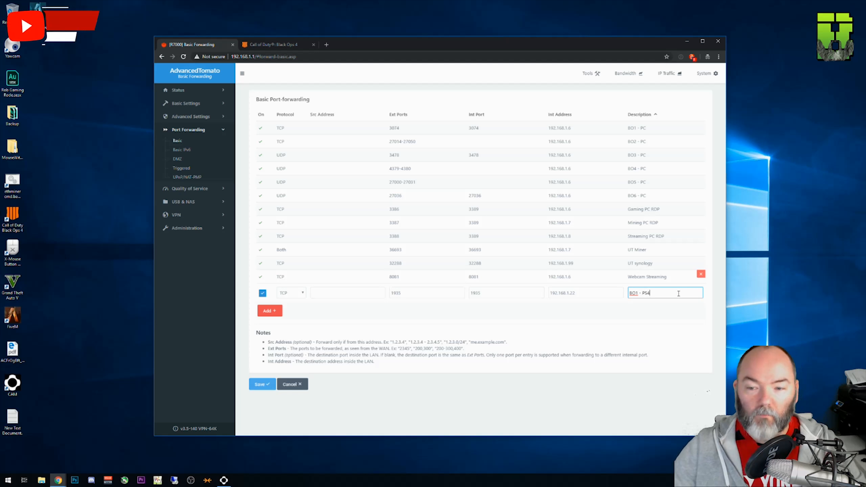
{"action": "left_click_drag", "start_coordinate": [651, 293], "coordinate": [632, 292]}
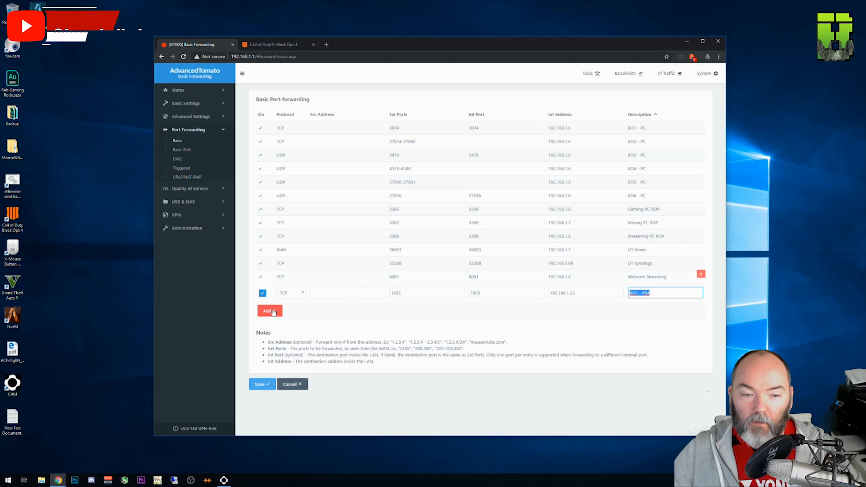
{"action": "left_click", "coordinate": [270, 311]}
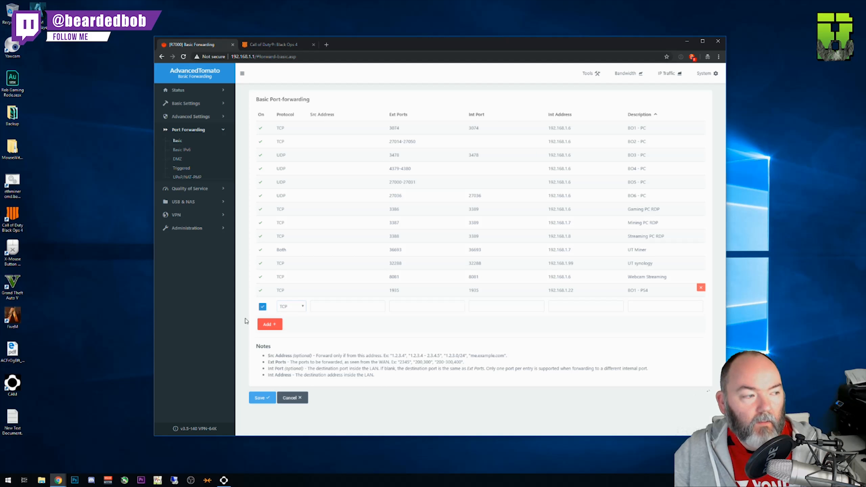
Step: Start a second PS4 forwarding rule using TCP, with external ports 3478-3480 and the internal port left blank
{"action": "left_click", "coordinate": [348, 307]}
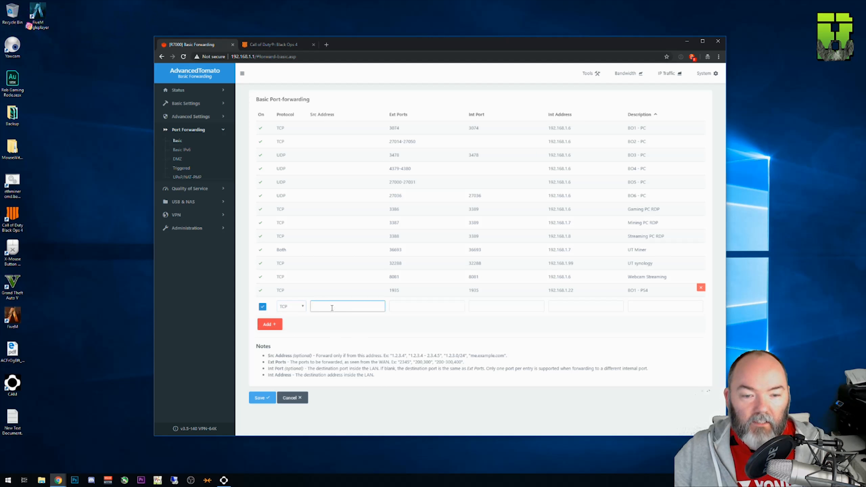
{"action": "left_click", "coordinate": [412, 310]}
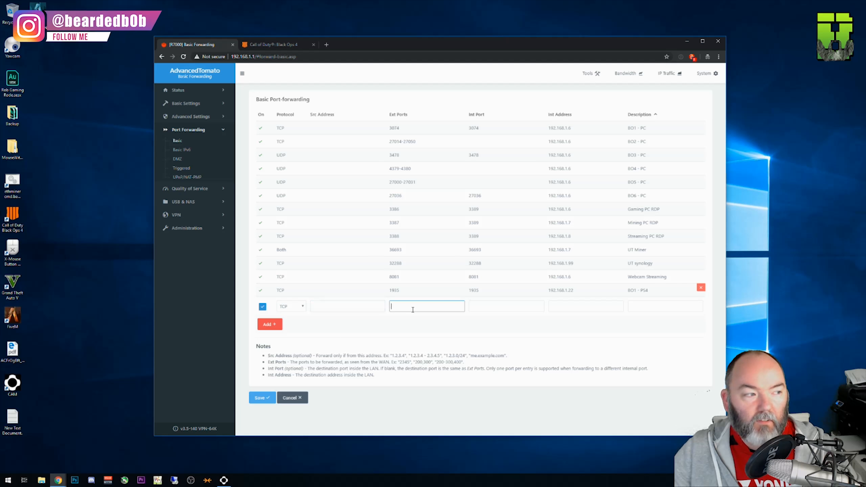
{"action": "type", "text": "3478"}
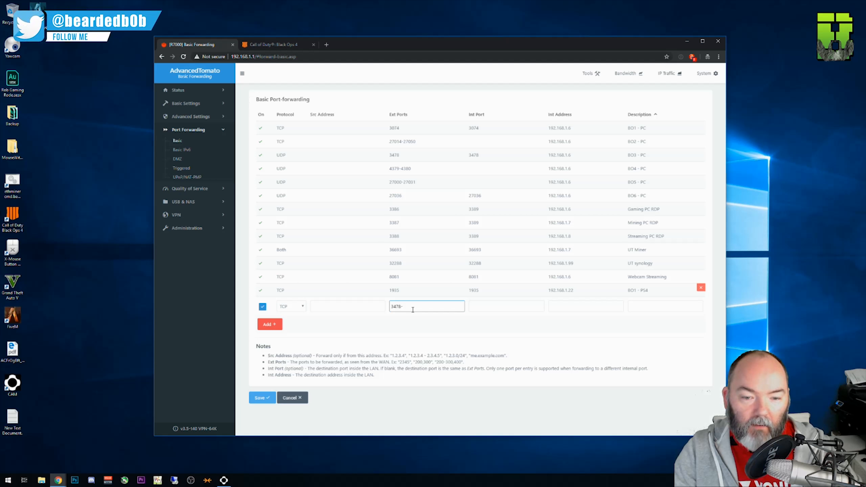
{"action": "type", "text": "-"}
{"action": "type", "text": "34"}
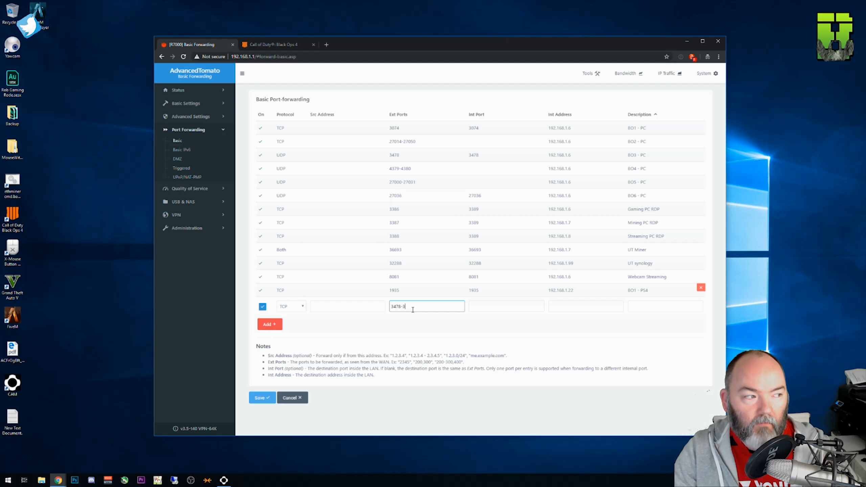
{"action": "type", "text": "80"}
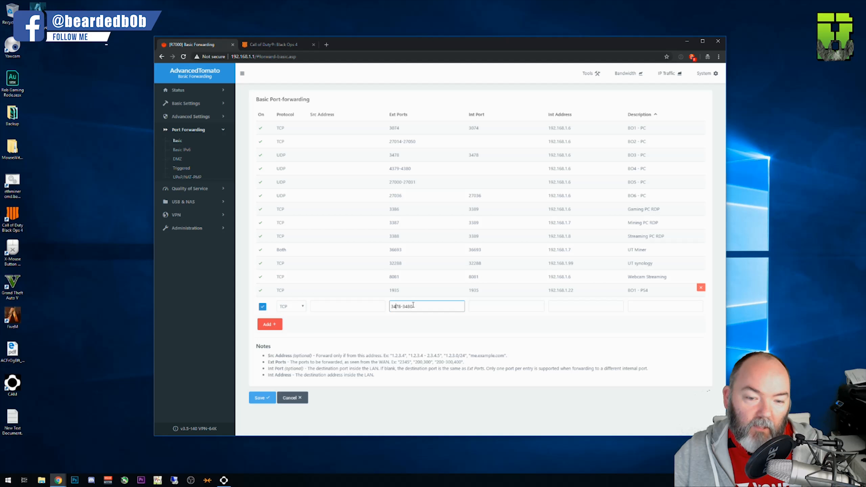
{"action": "left_click", "coordinate": [487, 307]}
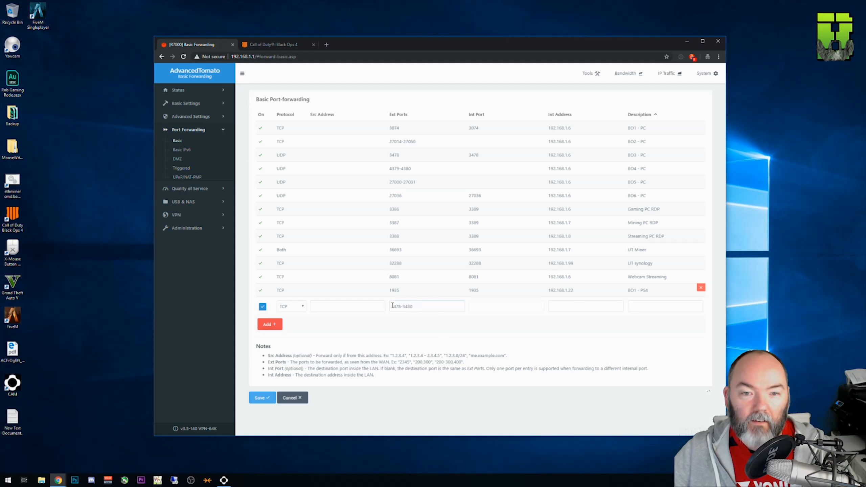
Step: Set the rule's internal address to 192.168.1.22 and description to "BO2 - PS4", and add it to the list
{"action": "left_click", "coordinate": [563, 309]}
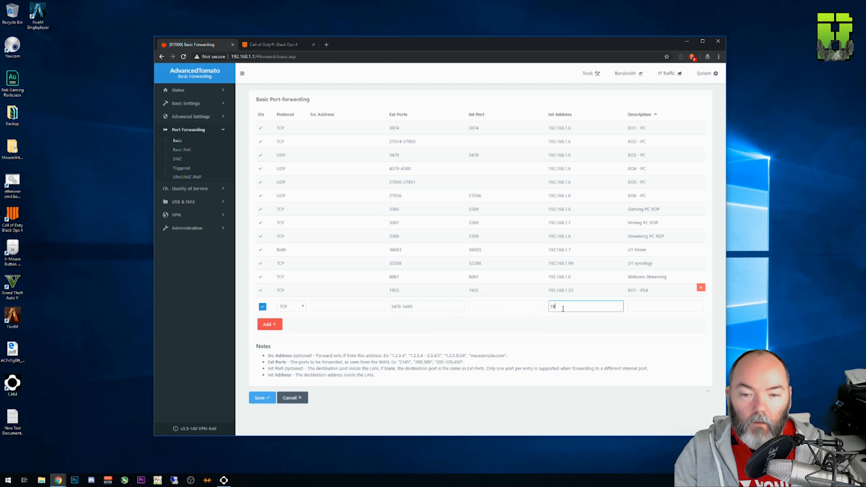
{"action": "type", "text": "192.168."}
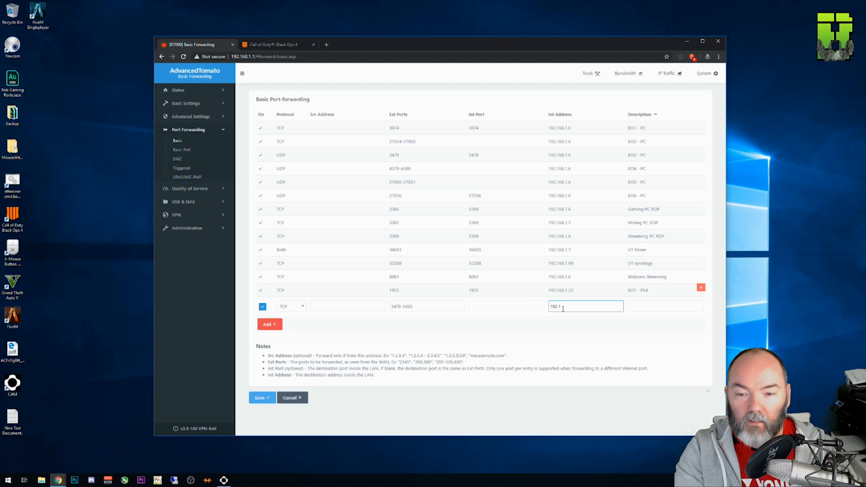
{"action": "type", "text": "1.22"}
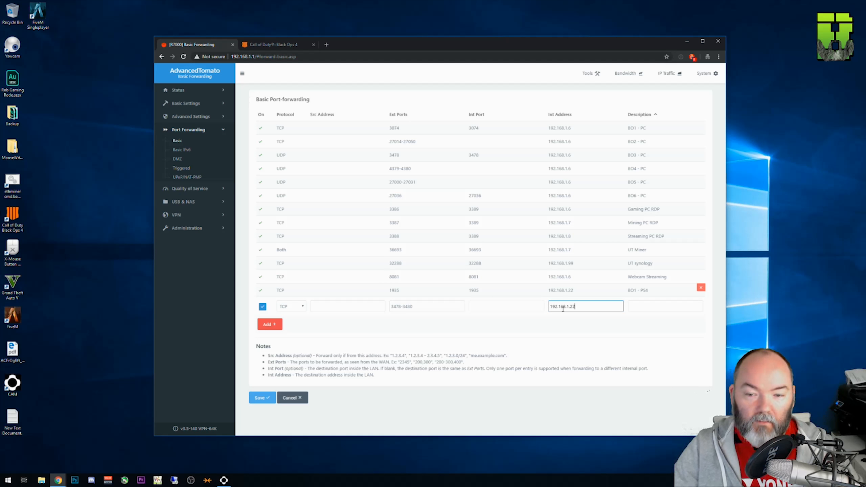
{"action": "left_click", "coordinate": [640, 308]}
{"action": "type", "text": "BO1 - PS4"}
{"action": "left_click", "coordinate": [638, 307]}
{"action": "key", "text": "BackSpace"}
{"action": "type", "text": "2"}
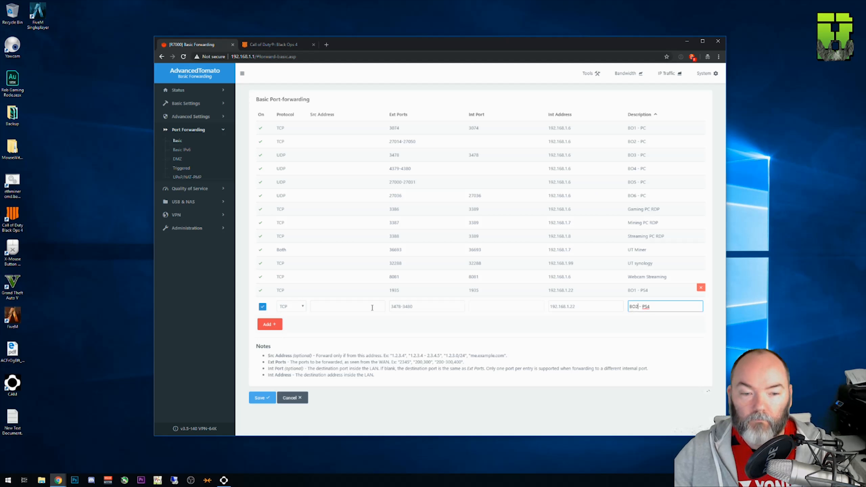
{"action": "left_click", "coordinate": [276, 325]}
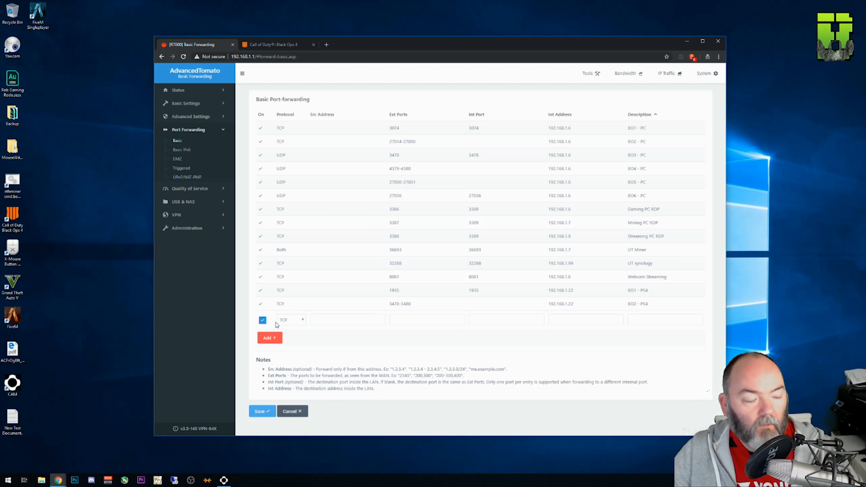
Step: Fill in a new UDP forwarding rule with external and internal port 3074
{"action": "left_click", "coordinate": [296, 322]}
{"action": "left_click", "coordinate": [285, 334]}
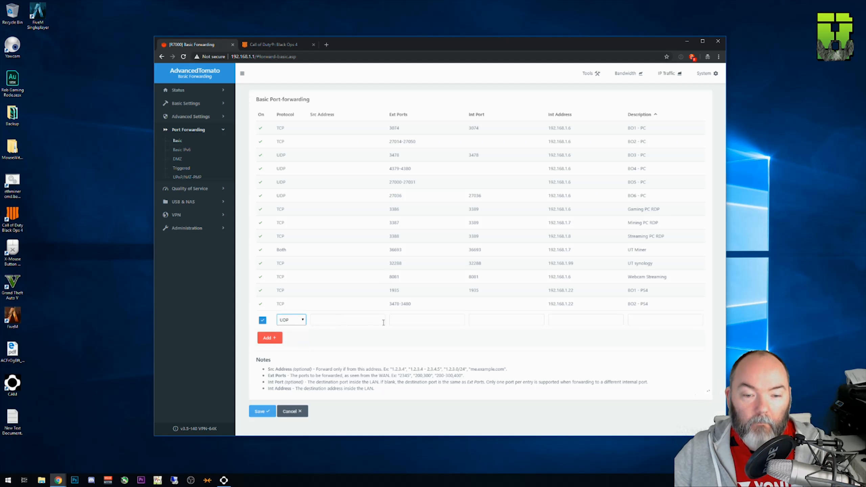
{"action": "left_click", "coordinate": [344, 320]}
{"action": "left_click", "coordinate": [416, 321]}
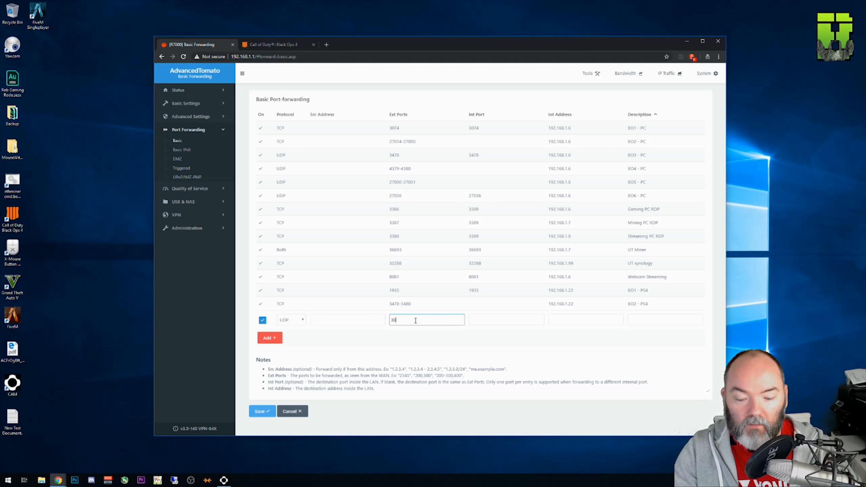
{"action": "left_click", "coordinate": [481, 319]}
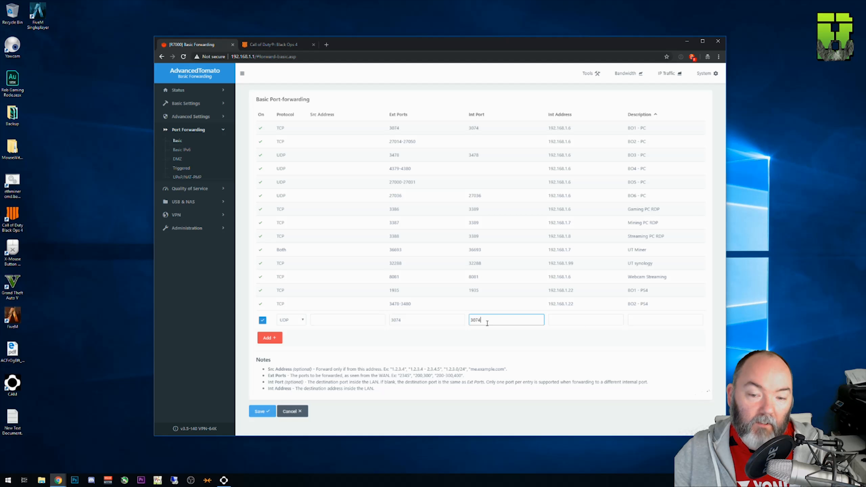
Step: Give the UDP 3074 rule internal address 192.168.1.22 and description "BO3 - PS4", and add it to the list
{"action": "left_click", "coordinate": [578, 320]}
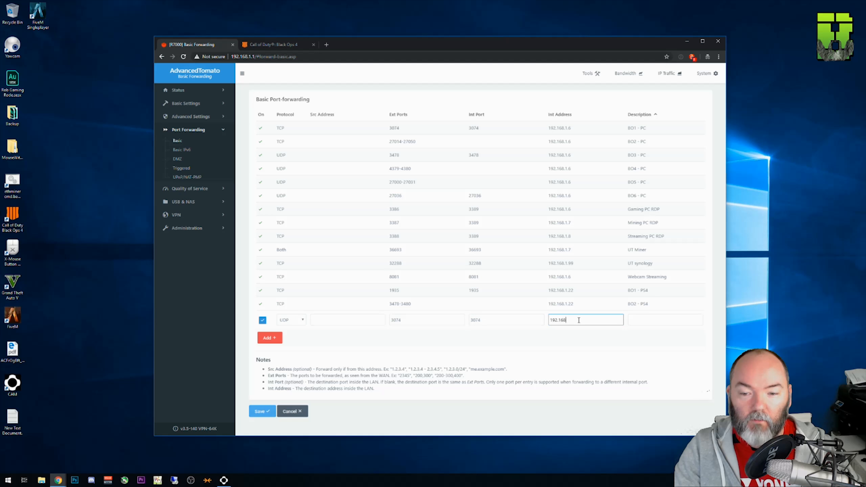
{"action": "key", "text": "Tab"}
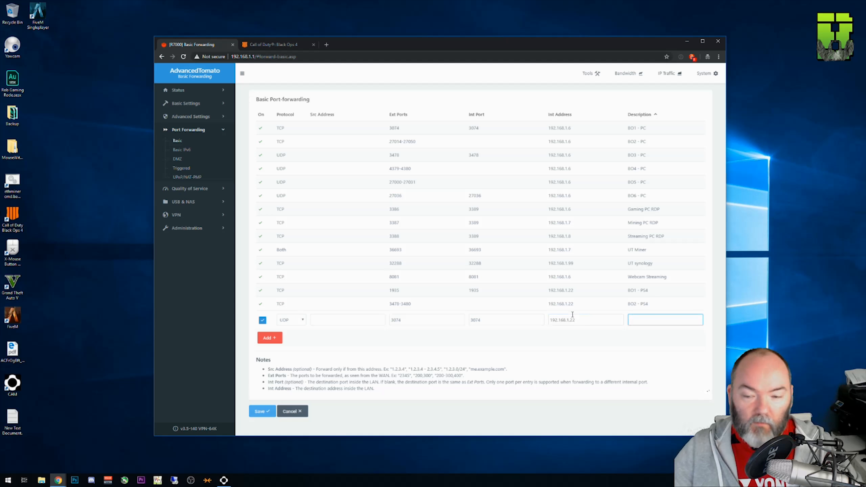
{"action": "type", "text": "BO1 - PS4"}
{"action": "key", "text": "BackSpace"}
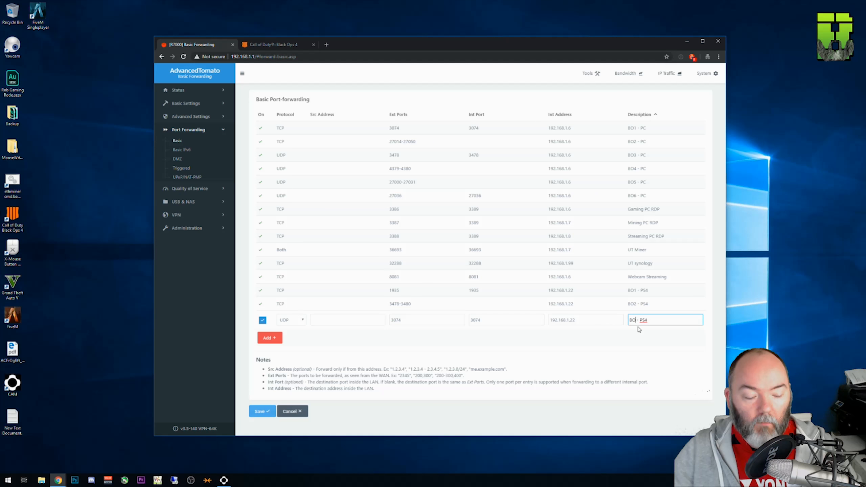
{"action": "type", "text": "3"}
{"action": "left_click", "coordinate": [269, 338]}
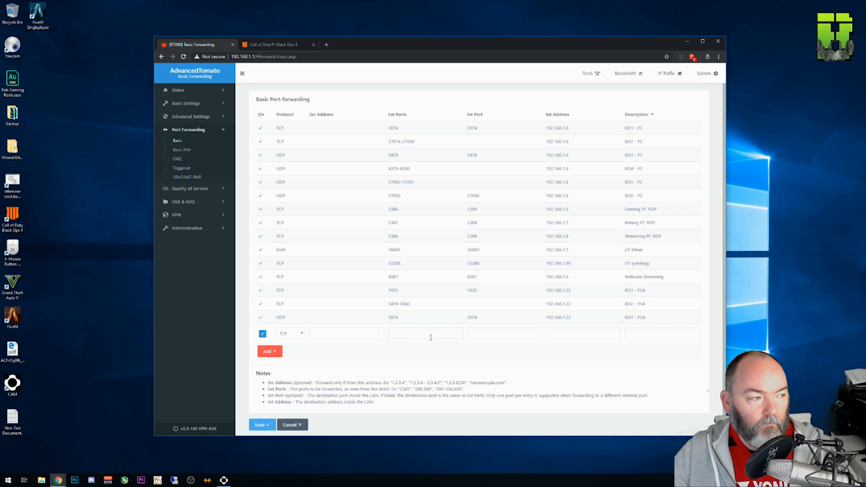
Step: Start another UDP forwarding rule with external ports 3478-3479 and no internal port
{"action": "left_click", "coordinate": [291, 334]}
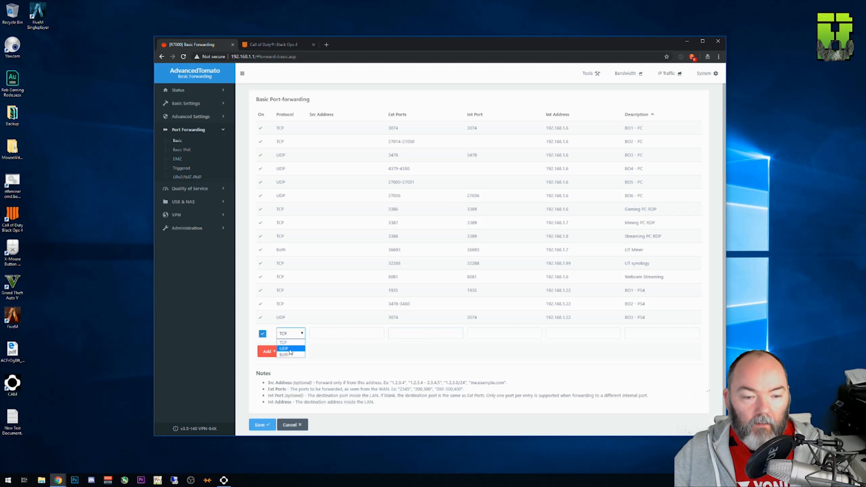
{"action": "left_click", "coordinate": [302, 349]}
{"action": "left_click", "coordinate": [366, 334]}
{"action": "left_click", "coordinate": [412, 333]}
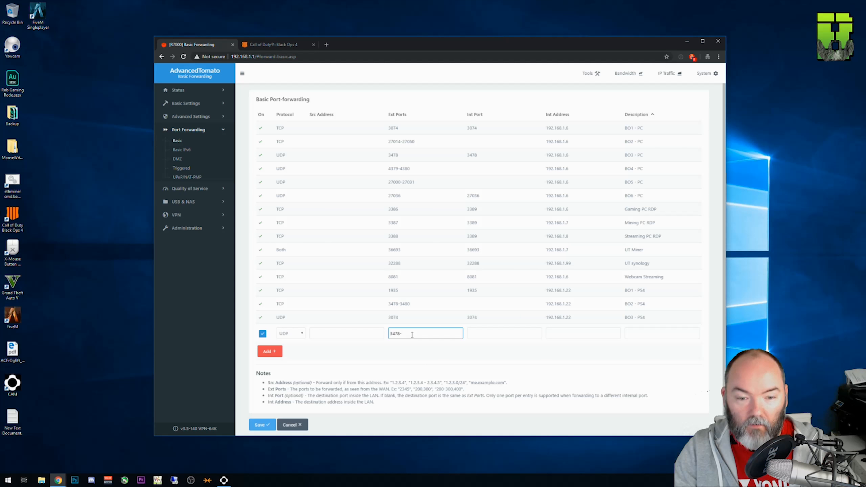
{"action": "type", "text": "3478-3479"}
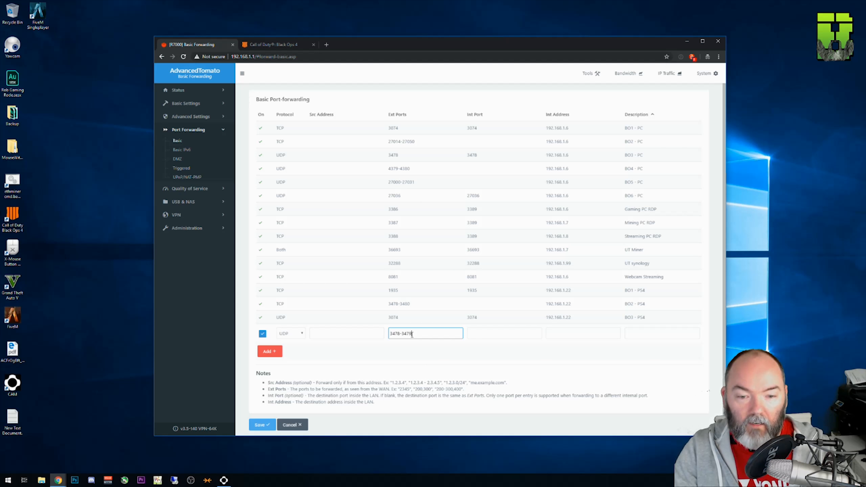
{"action": "left_click", "coordinate": [494, 345]}
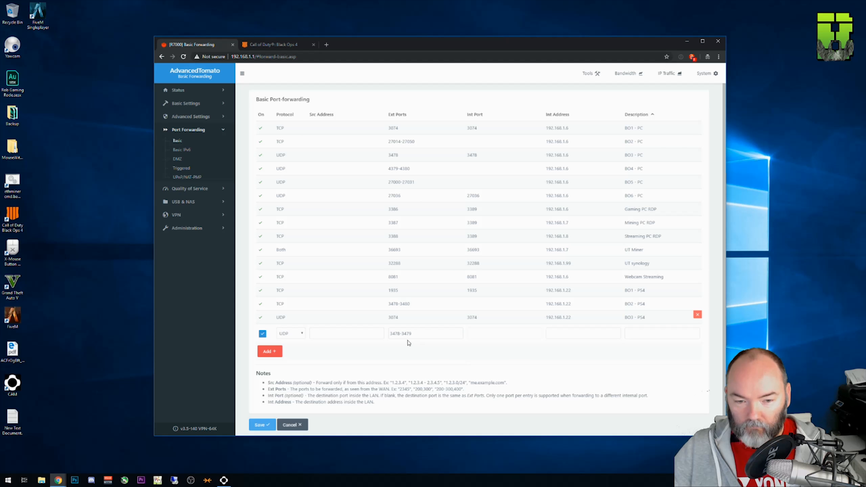
{"action": "mouse_move", "coordinate": [399, 333]}
{"action": "left_mouse_down"}
{"action": "mouse_move", "coordinate": [390, 334]}
{"action": "mouse_move", "coordinate": [412, 334]}
{"action": "left_mouse_up"}
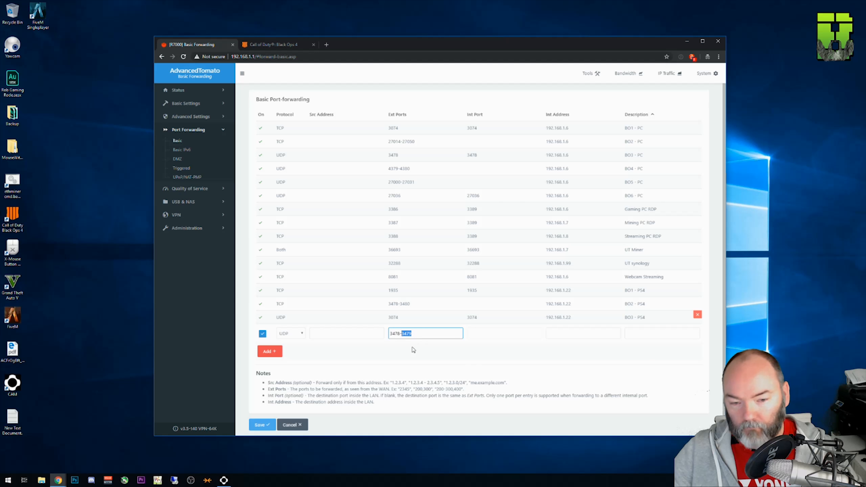
{"action": "left_click", "coordinate": [443, 332]}
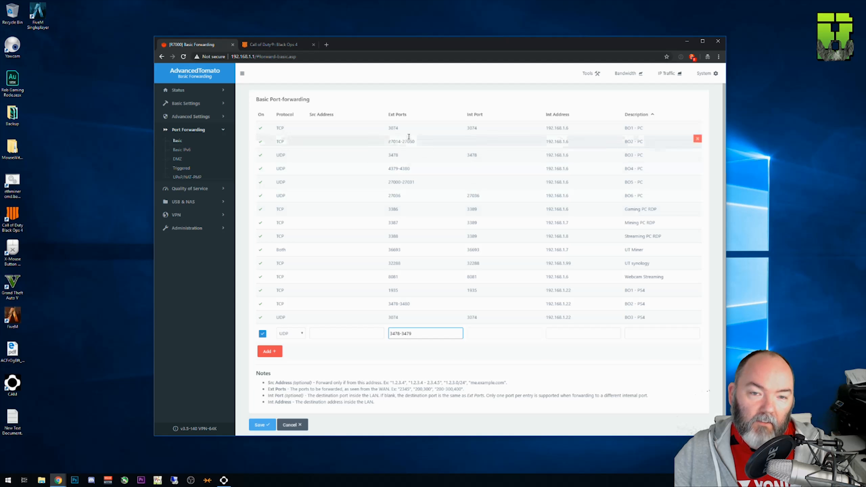
Step: Add the rule with internal address 192.168.1.22 and description "BO4 - PS4", and save the port forwarding settings
{"action": "left_click", "coordinate": [559, 335]}
{"action": "type", "text": "192.16"}
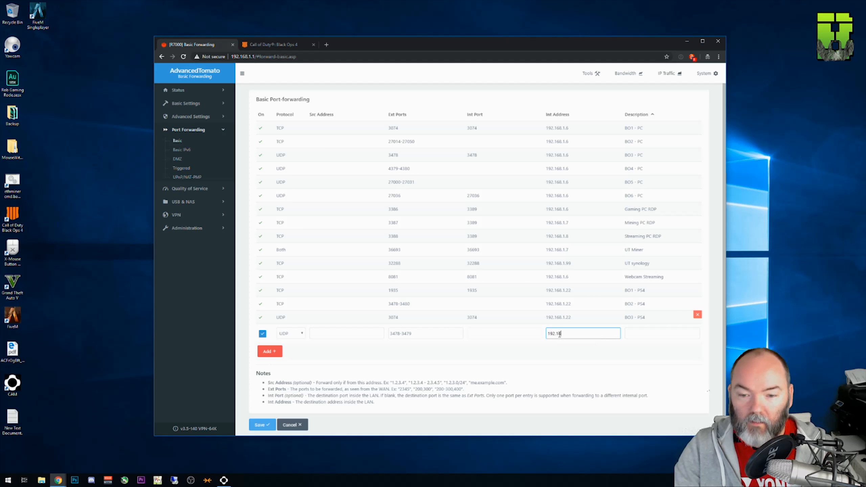
{"action": "type", "text": "8.1.22"}
{"action": "key", "text": "Tab"}
{"action": "type", "text": "BO1 - PS4"}
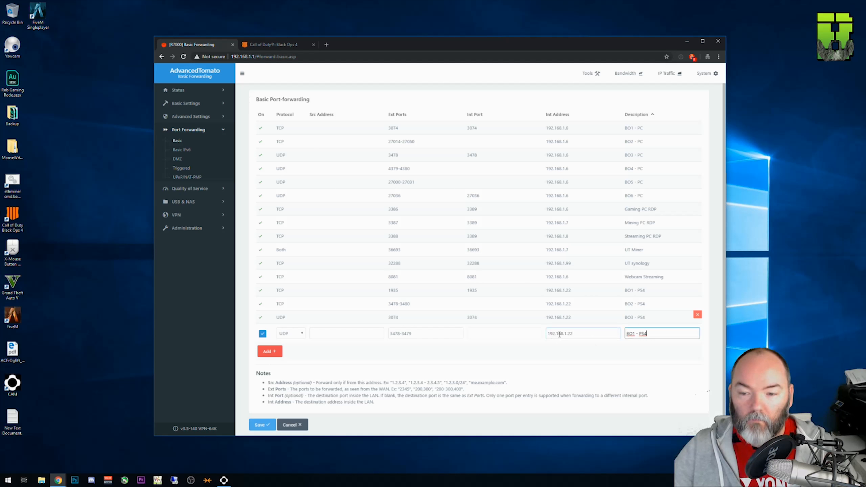
{"action": "key", "text": "BackSpace"}
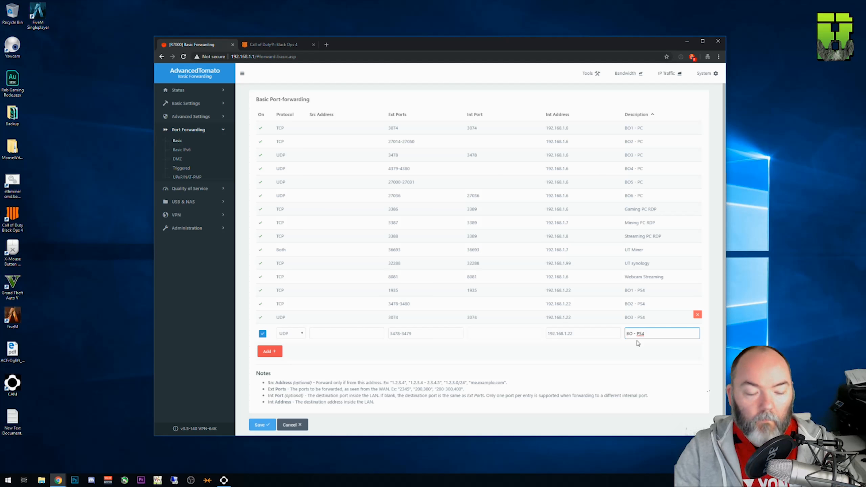
{"action": "type", "text": "4"}
{"action": "left_click", "coordinate": [273, 351]}
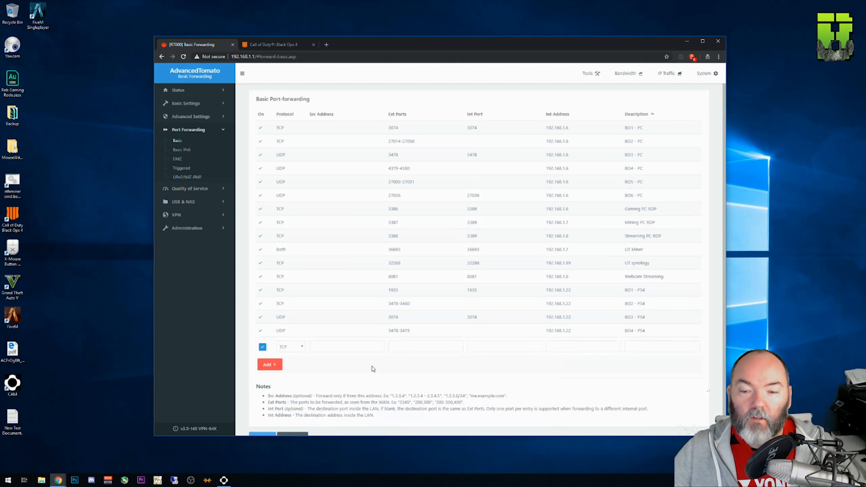
{"action": "scroll", "coordinate": [372, 366], "scroll_direction": "down", "scroll_amount": 1}
{"action": "left_click", "coordinate": [262, 417]}
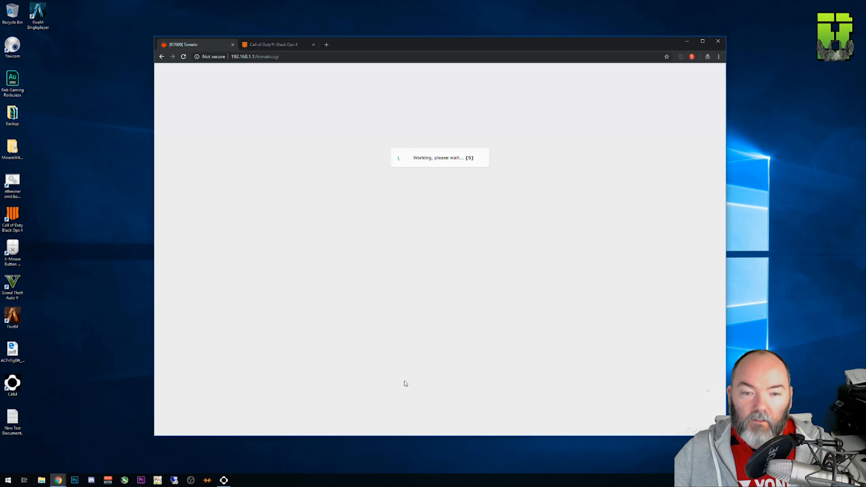